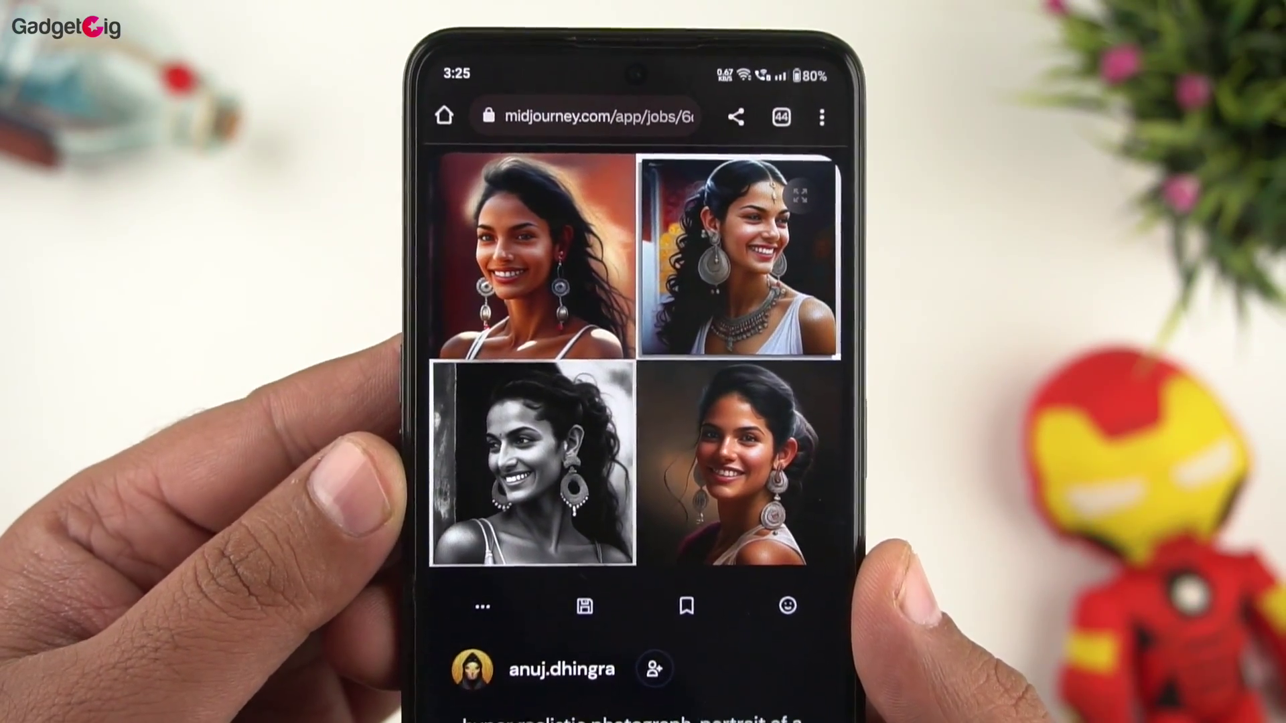
# Scroll through the generated portrait job pages on the phone and swipe to the next image
pyautogui.scroll(-5, 636, 402)
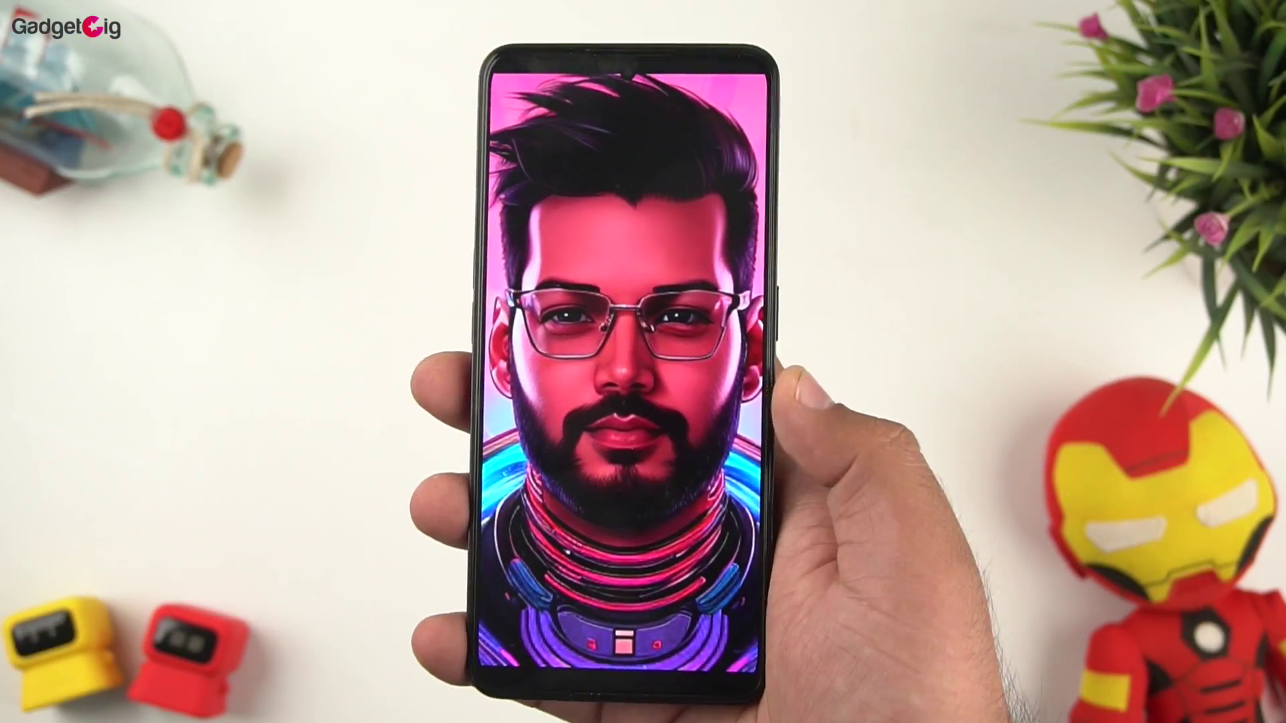
pyautogui.moveTo(643, 549); pyautogui.dragTo(637, 462)
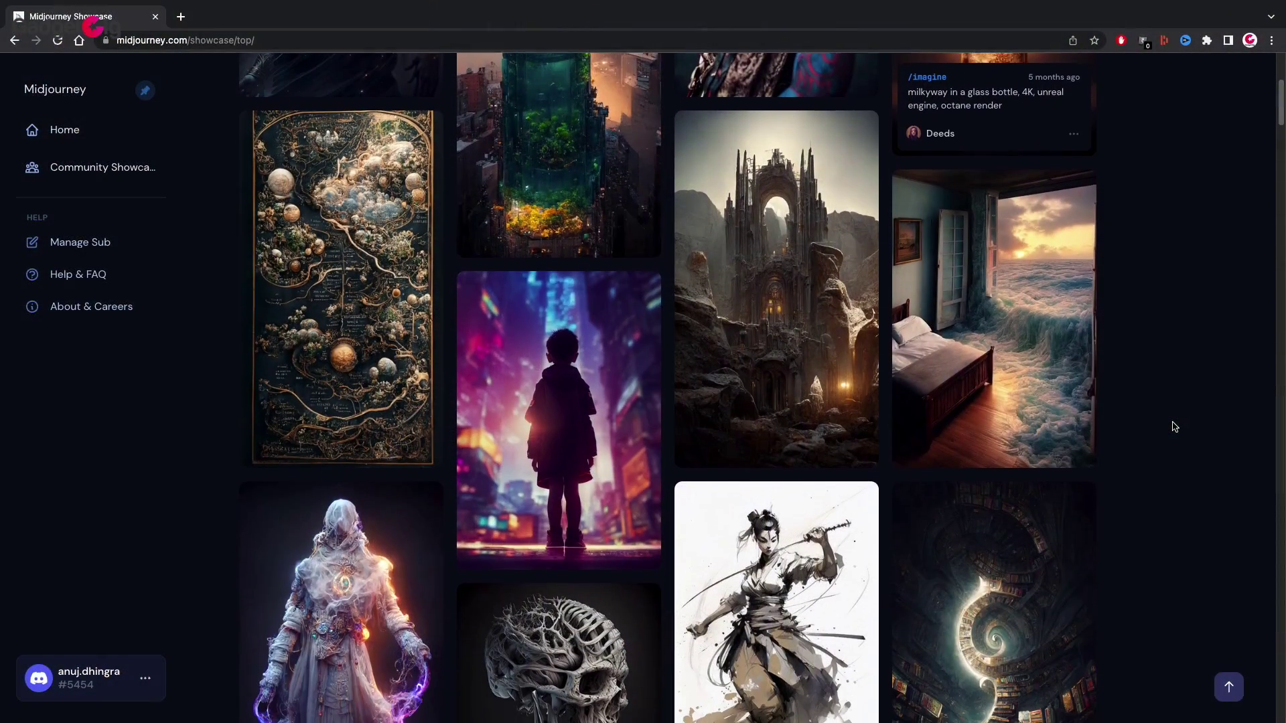
# Scroll down through the Midjourney Community Showcase gallery
pyautogui.scroll(-3, 1173, 426)
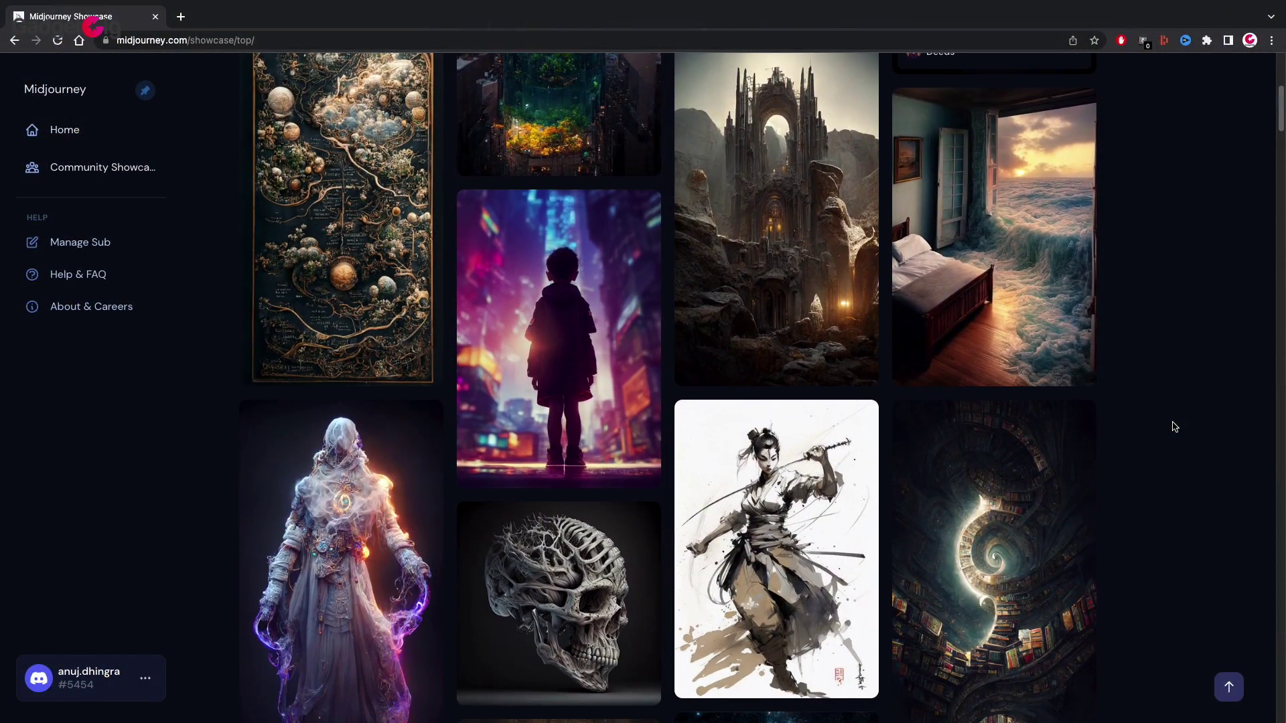
pyautogui.scroll(-5, 1173, 426)
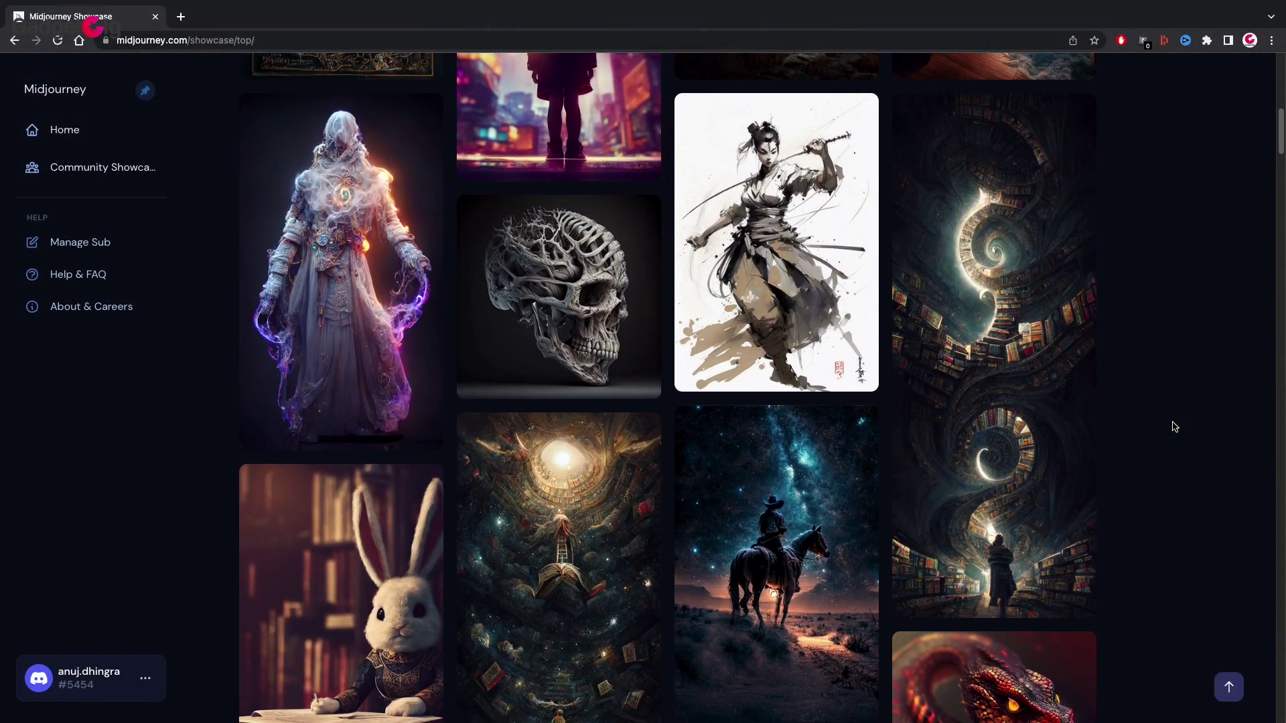
pyautogui.scroll(-4, 1173, 426)
pyautogui.scroll(-1, 1171, 425)
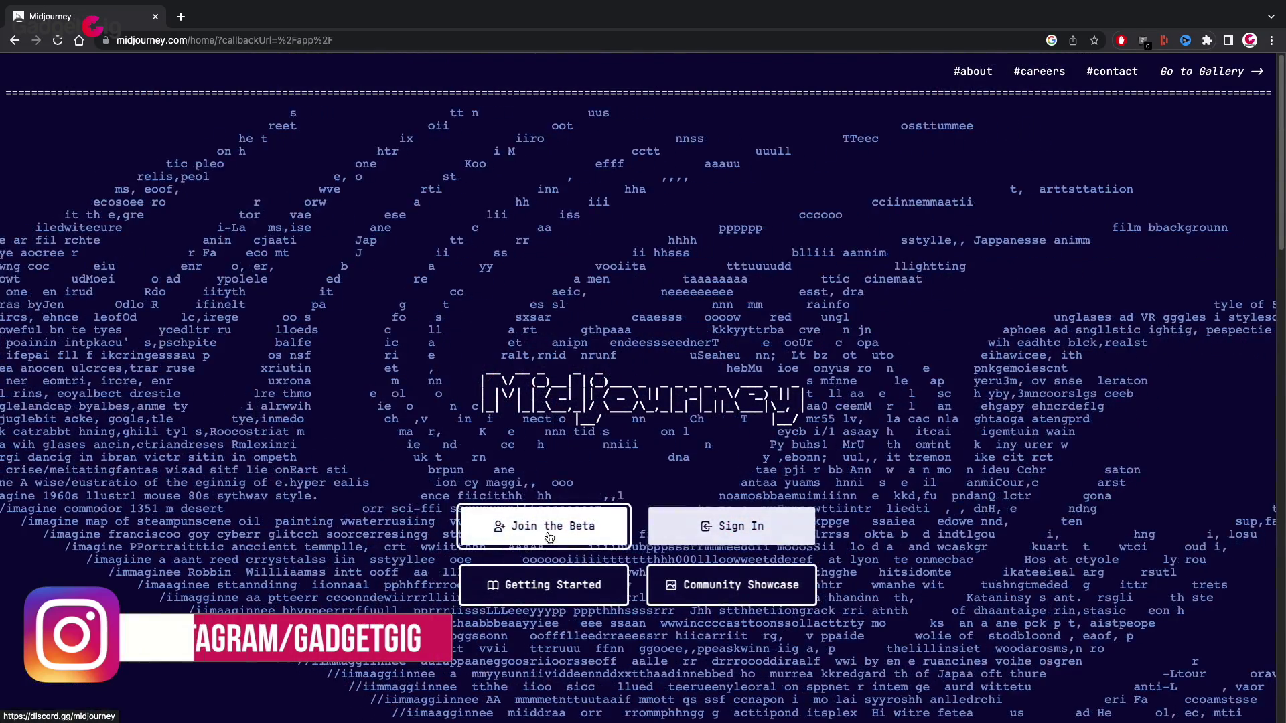
# Open the Midjourney beta Discord invite and accept it to join the server
pyautogui.click(549, 534)
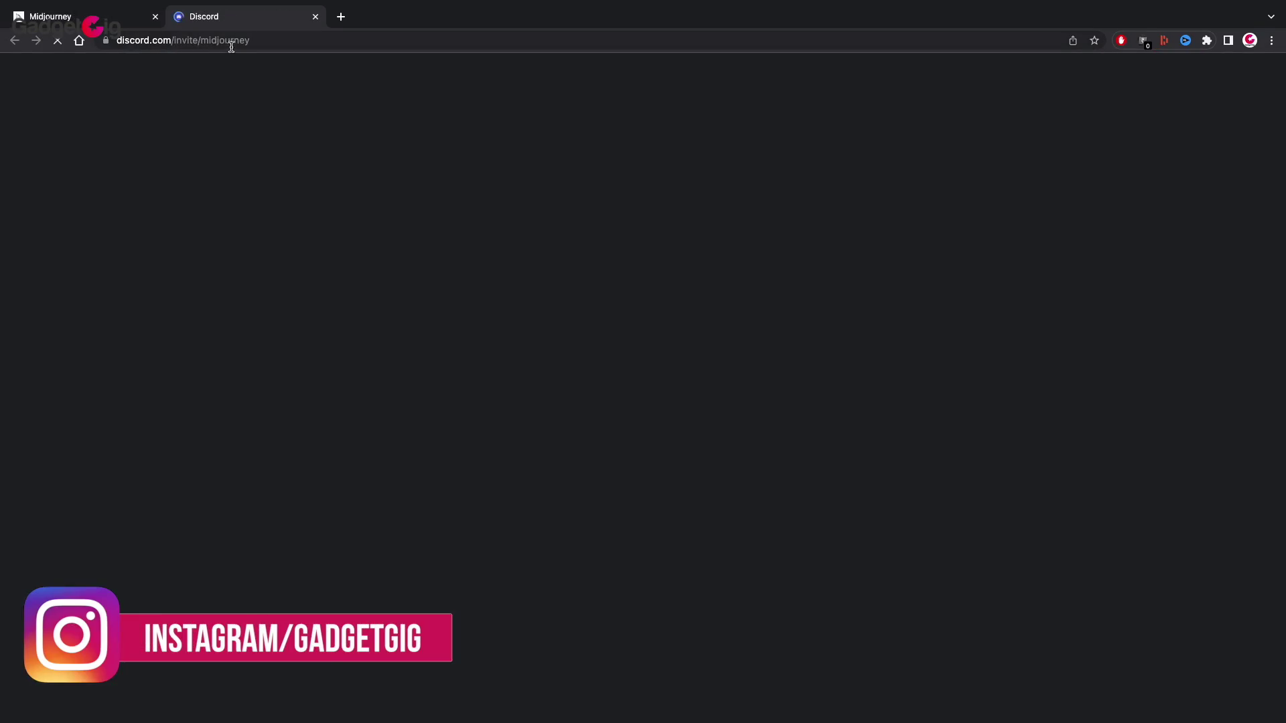
pyautogui.click(238, 42)
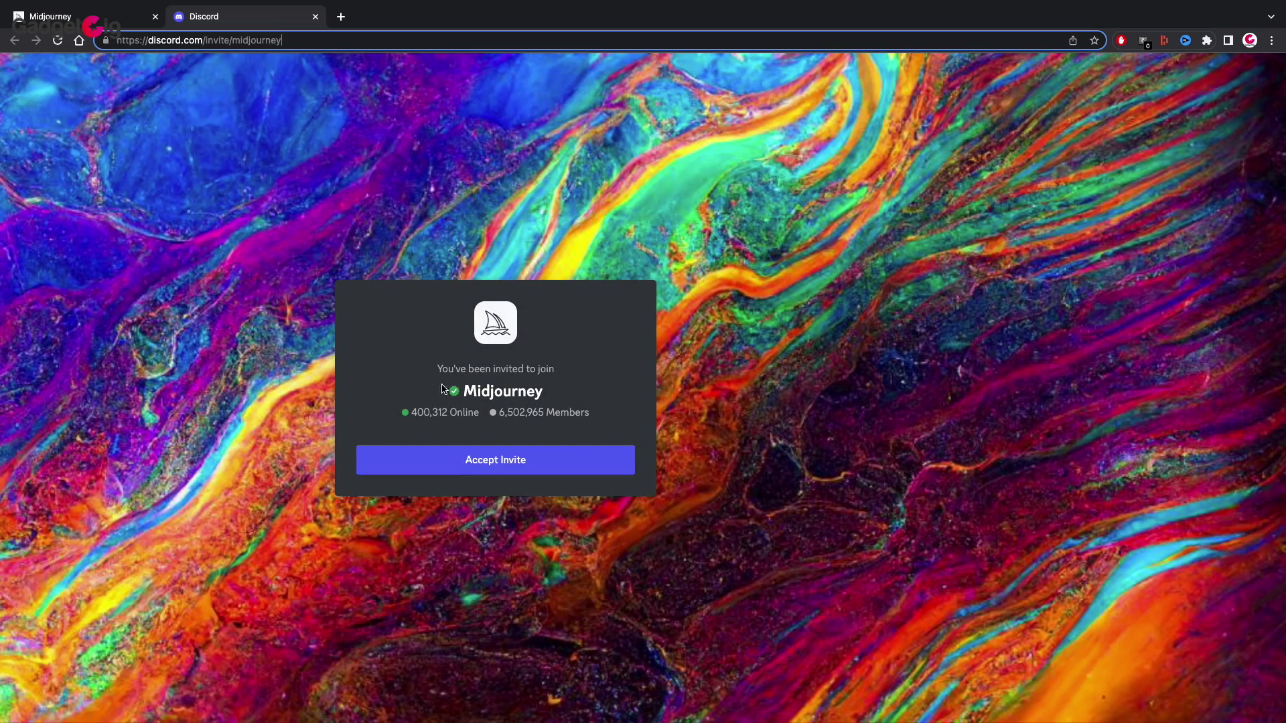
pyautogui.click(486, 459)
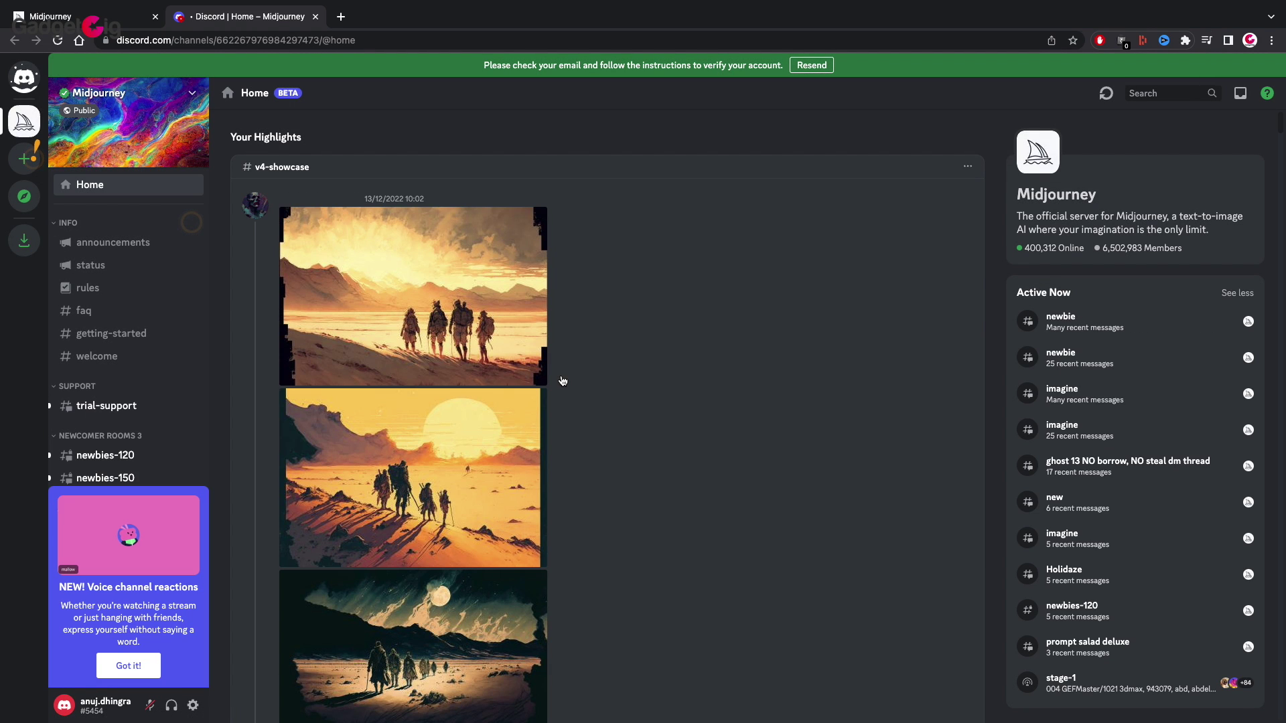
# Dismiss the voice channel reactions notice and go to the newbies-120 channel
pyautogui.click(119, 667)
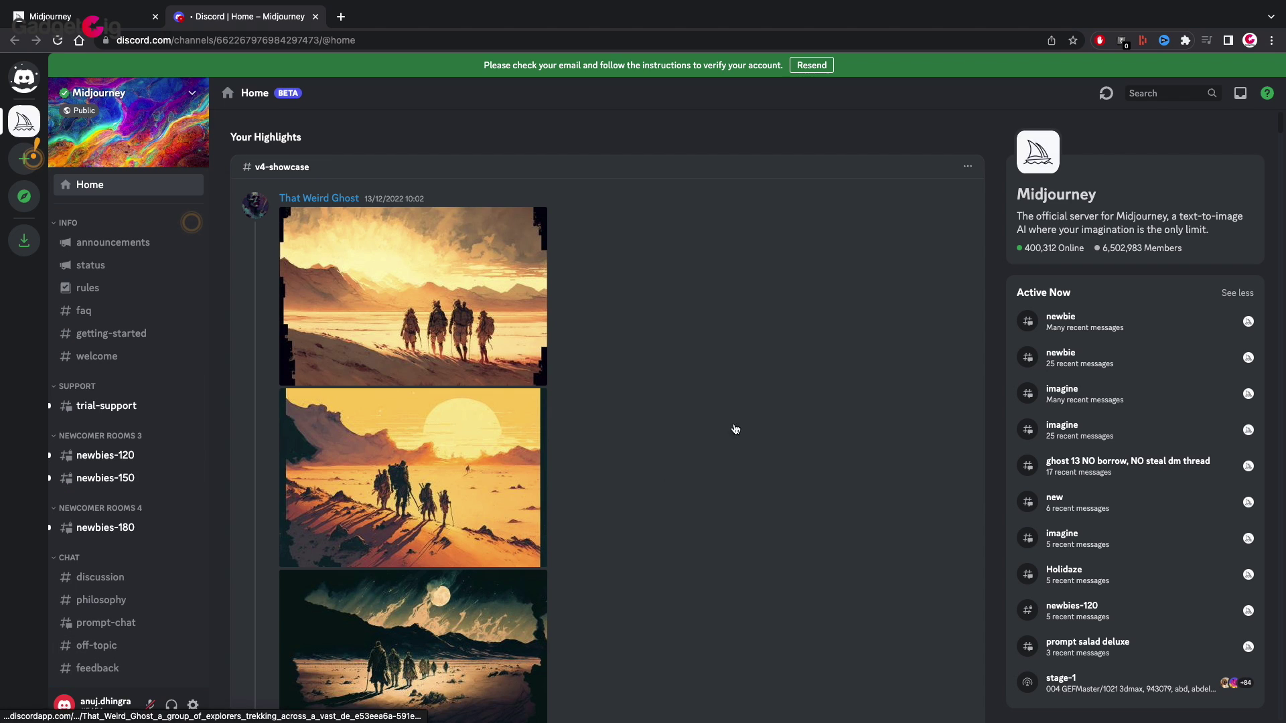
pyautogui.click(197, 457)
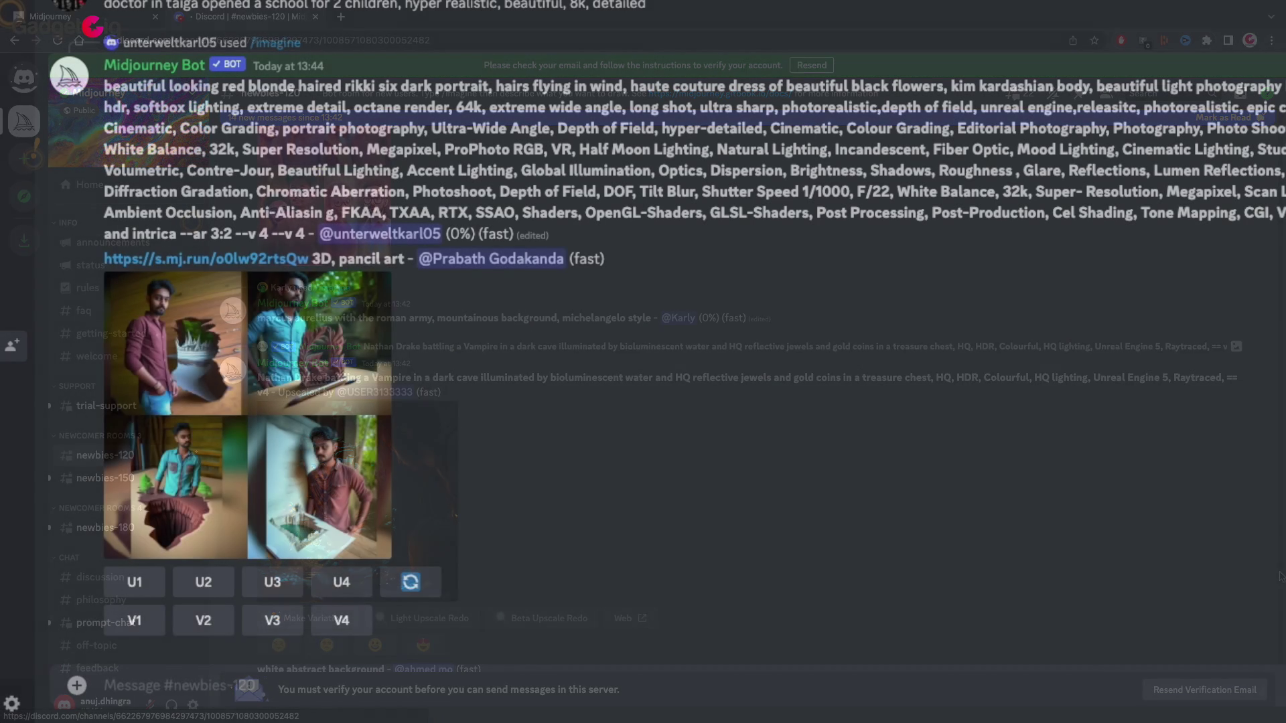
# Send an /imagine prompt 'cars f, flying cars,' for flying cars over New Delhi in 2050
pyautogui.write('/imagine')
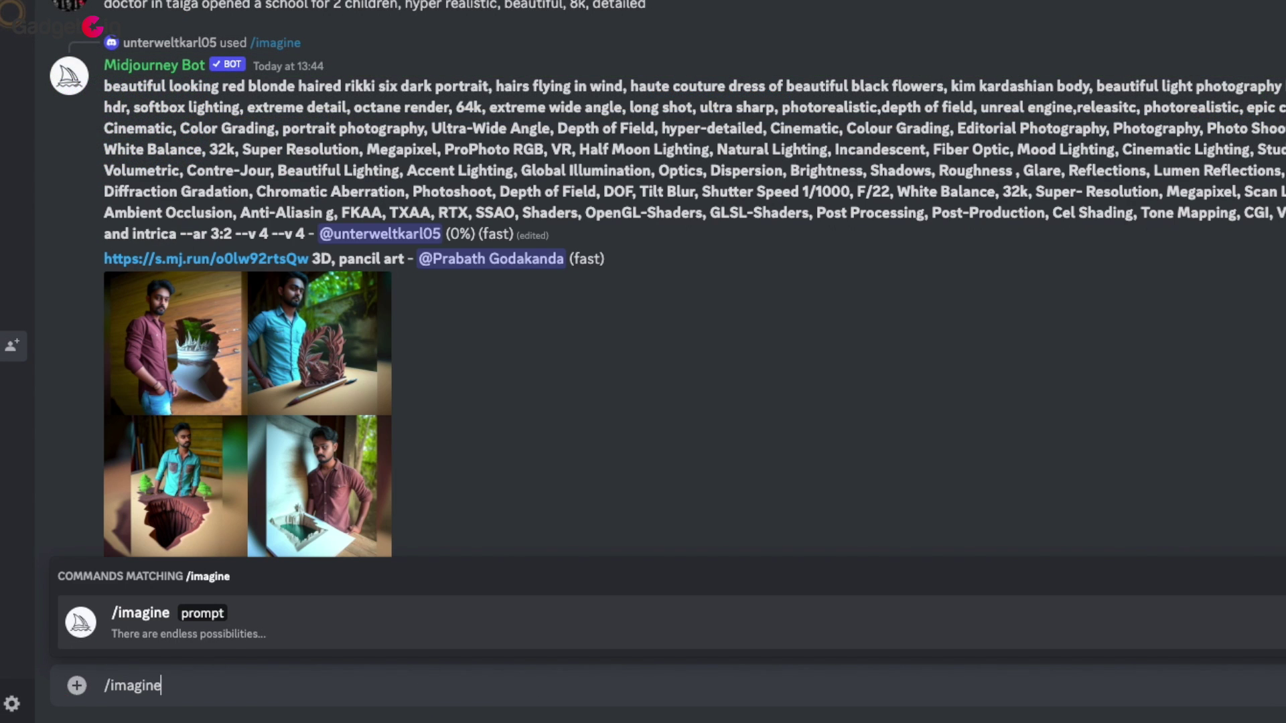
pyautogui.press('Return')
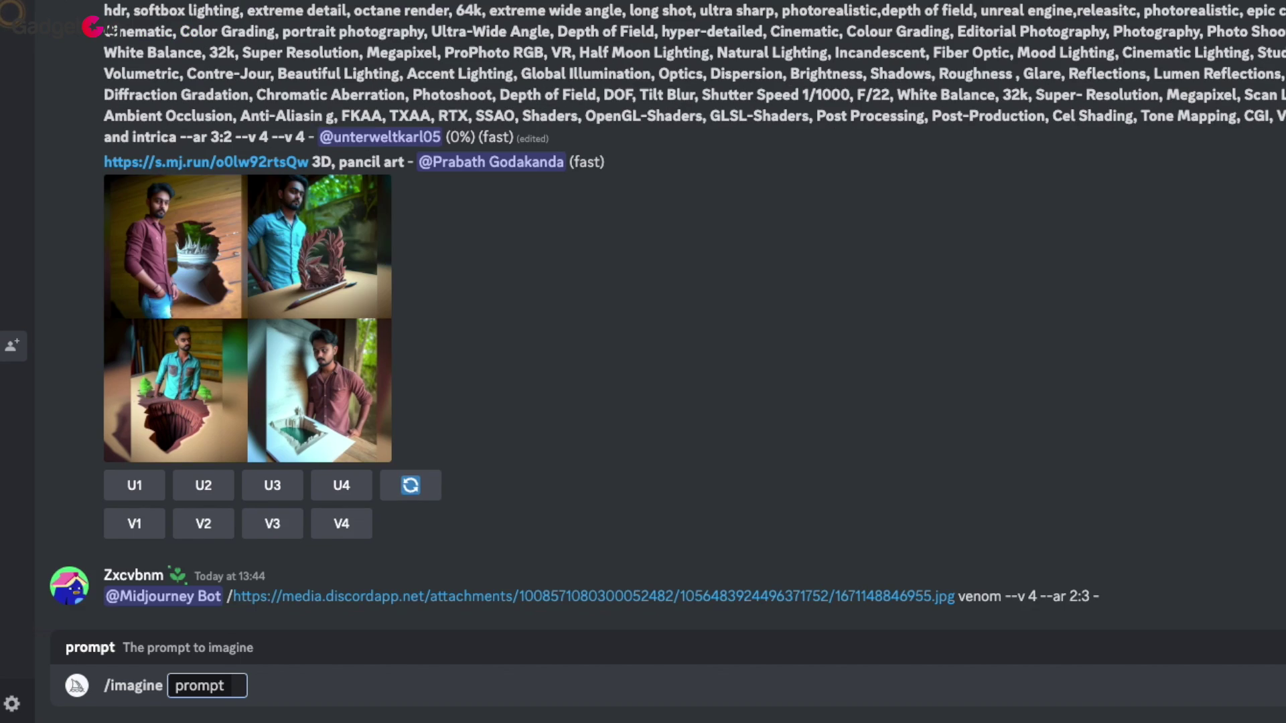
pyautogui.write('cars flying 2050 in new delhi, 2050, new delhi, india')
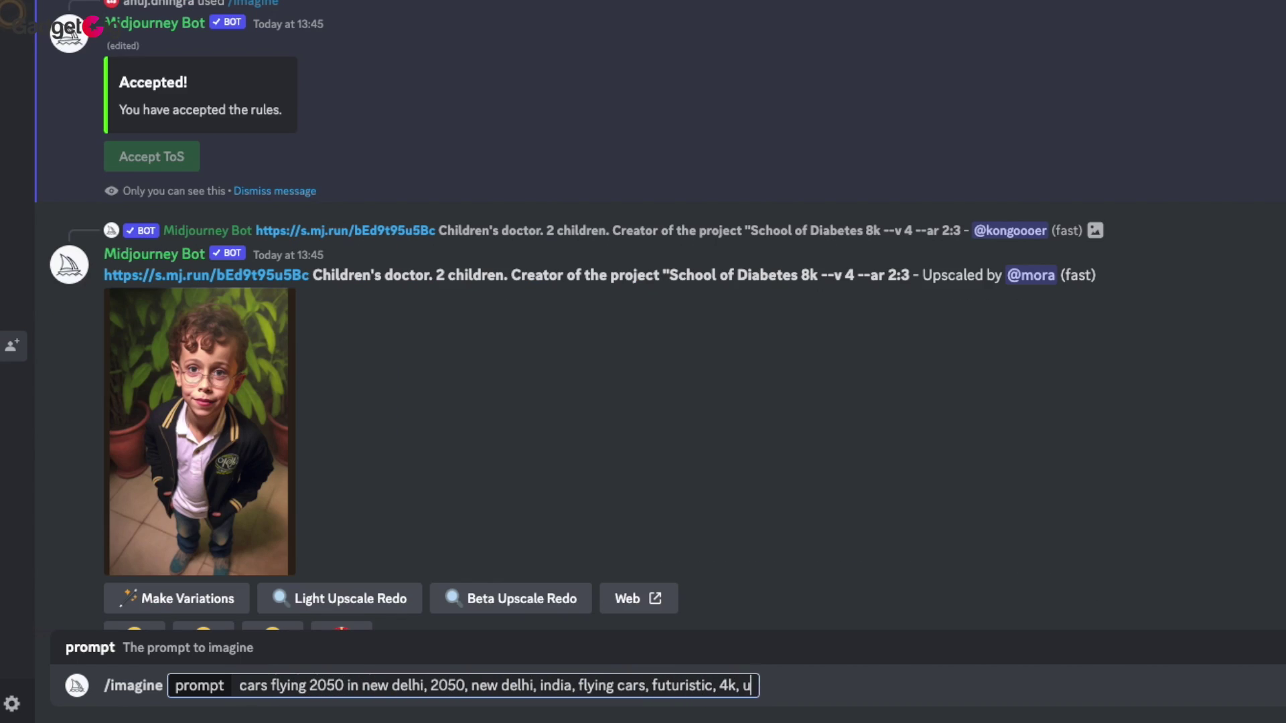
pyautogui.write(', flying cars, cars, traffic in the air')
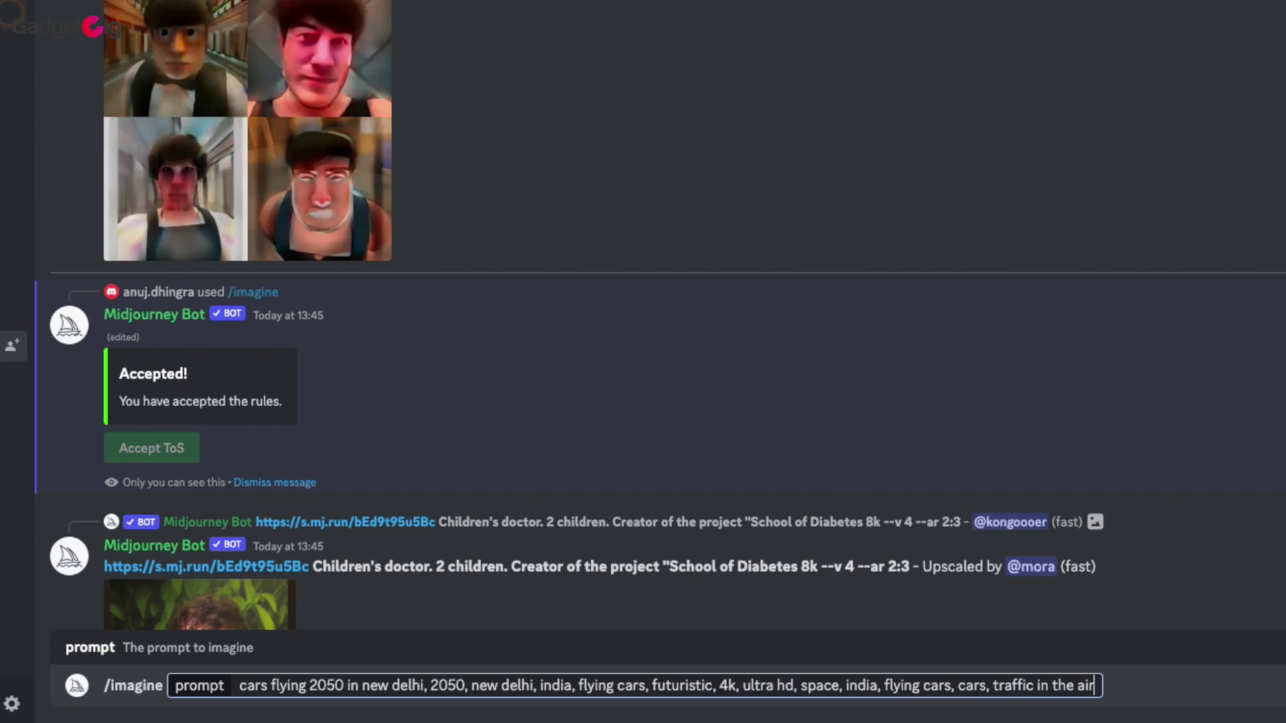
pyautogui.press('Return')
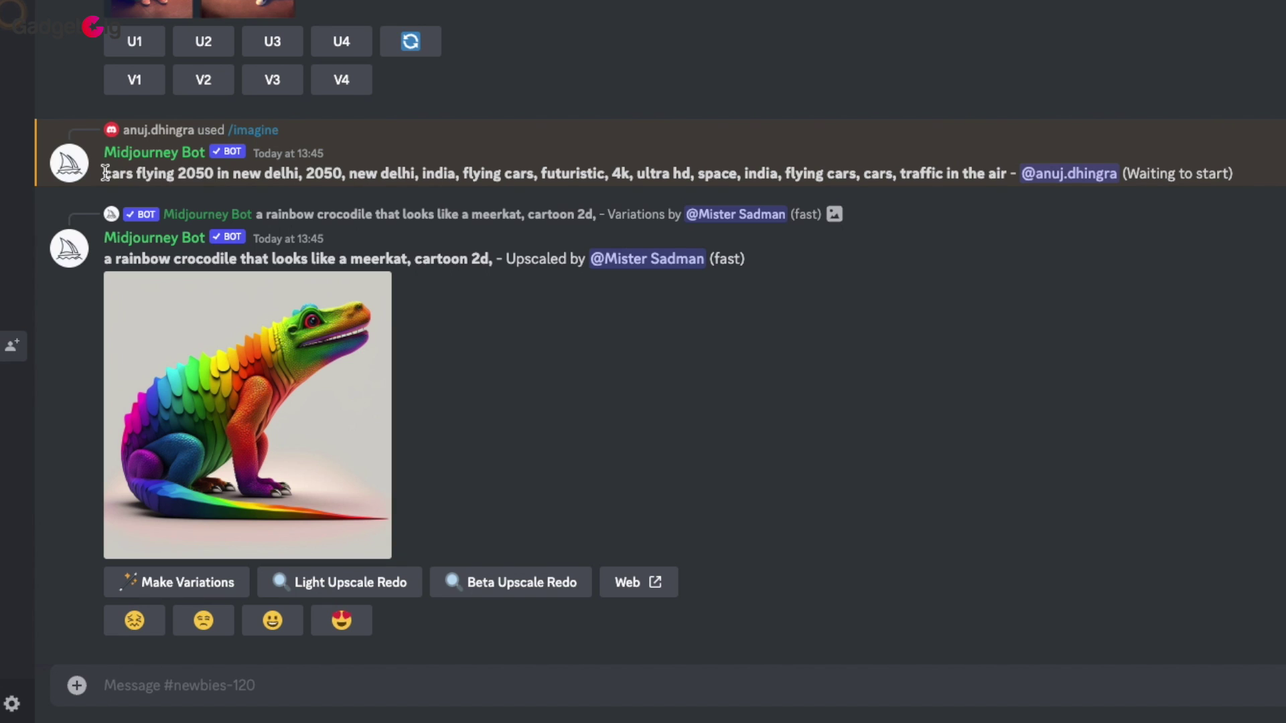
# Preview the flying-car grid and its upscale, then view the donut landing-page image at full size
pyautogui.moveTo(371, 176); pyautogui.dragTo(890, 180)
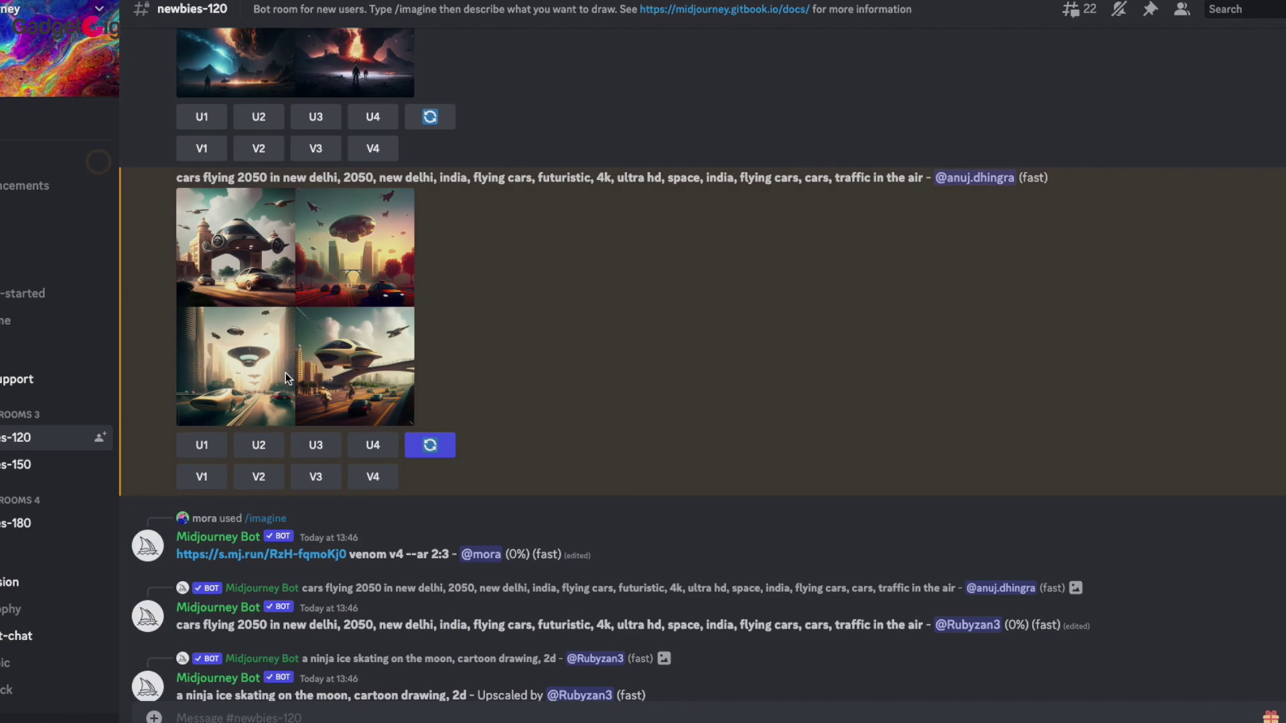
pyautogui.click(361, 395)
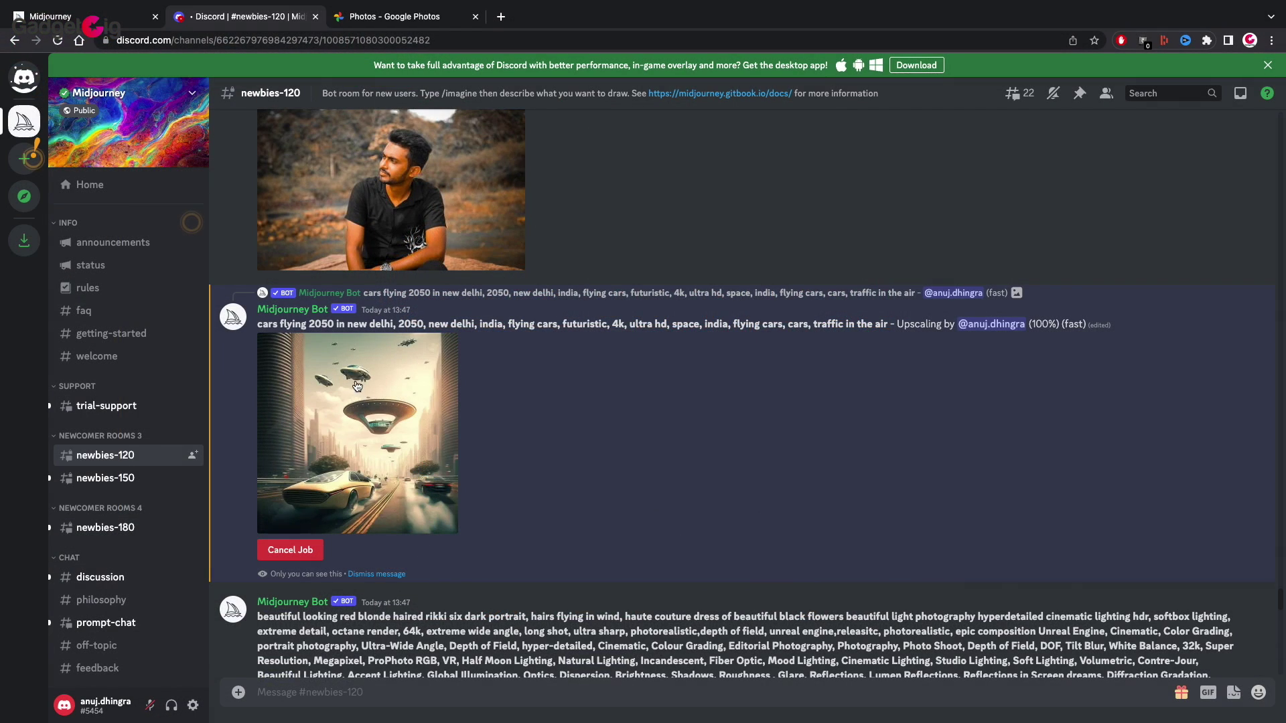
pyautogui.click(348, 388)
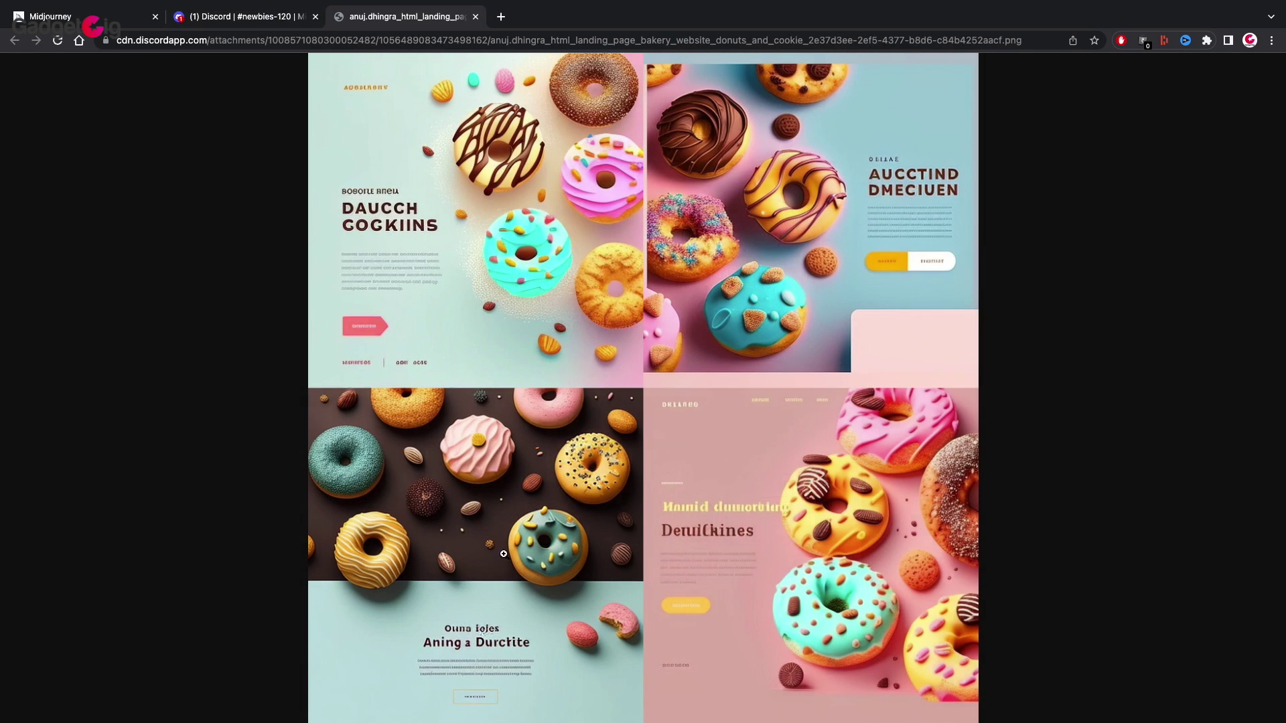
pyautogui.click(505, 539)
pyautogui.click(681, 542)
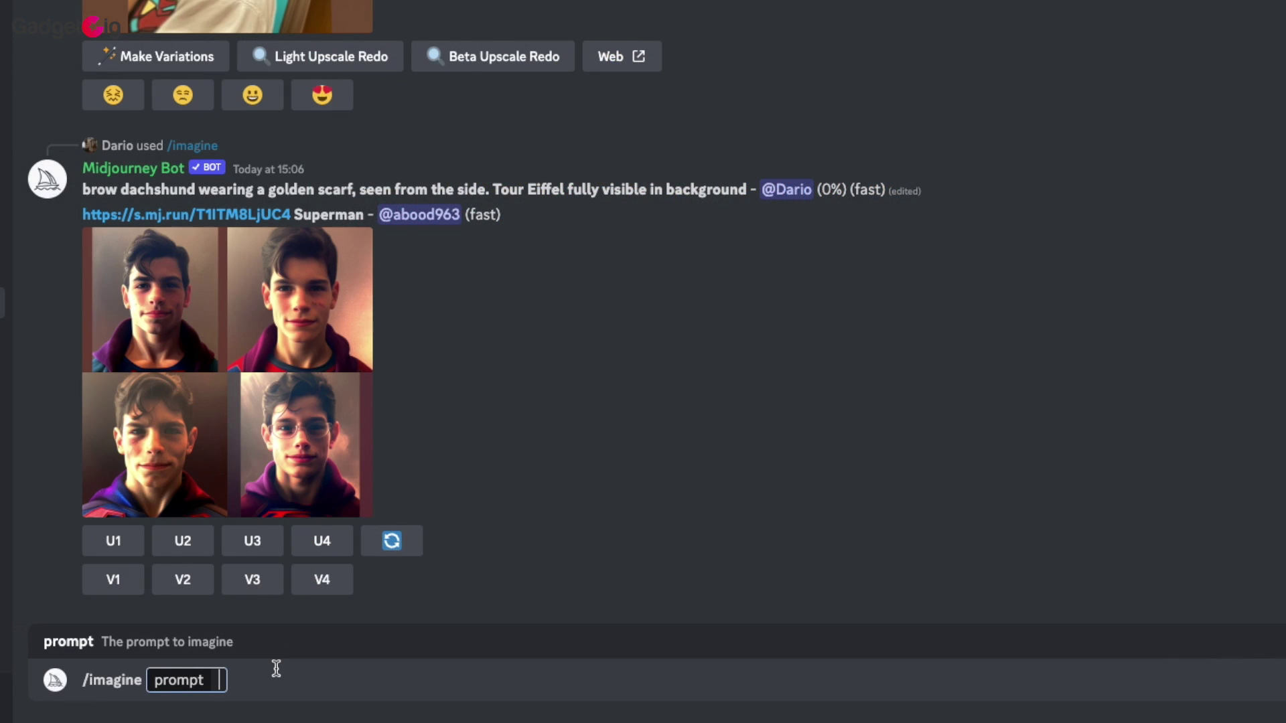
# Paste and send the motorbike landing page prompt with the Indian flag, then preview a result
pyautogui.write('motorbike landing page splash image with Indian flag behind, website, ui/ux, ui, ux')
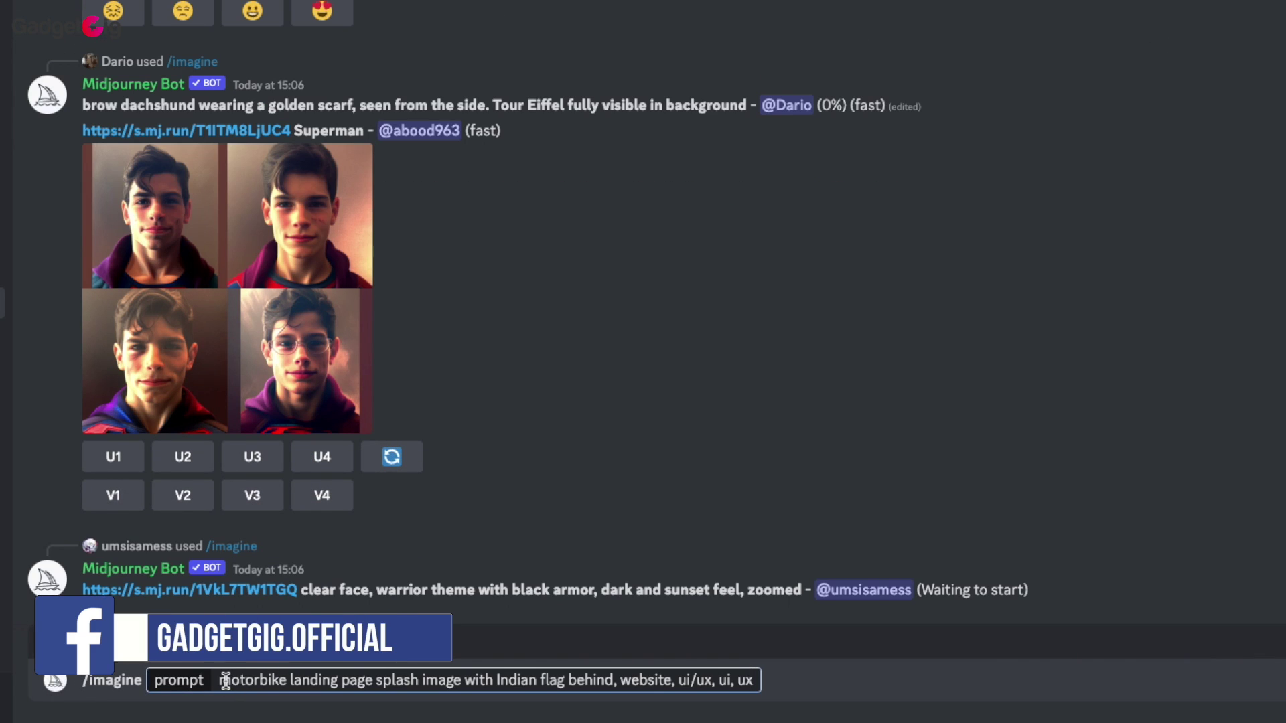
pyautogui.click(772, 679)
pyautogui.press('Return')
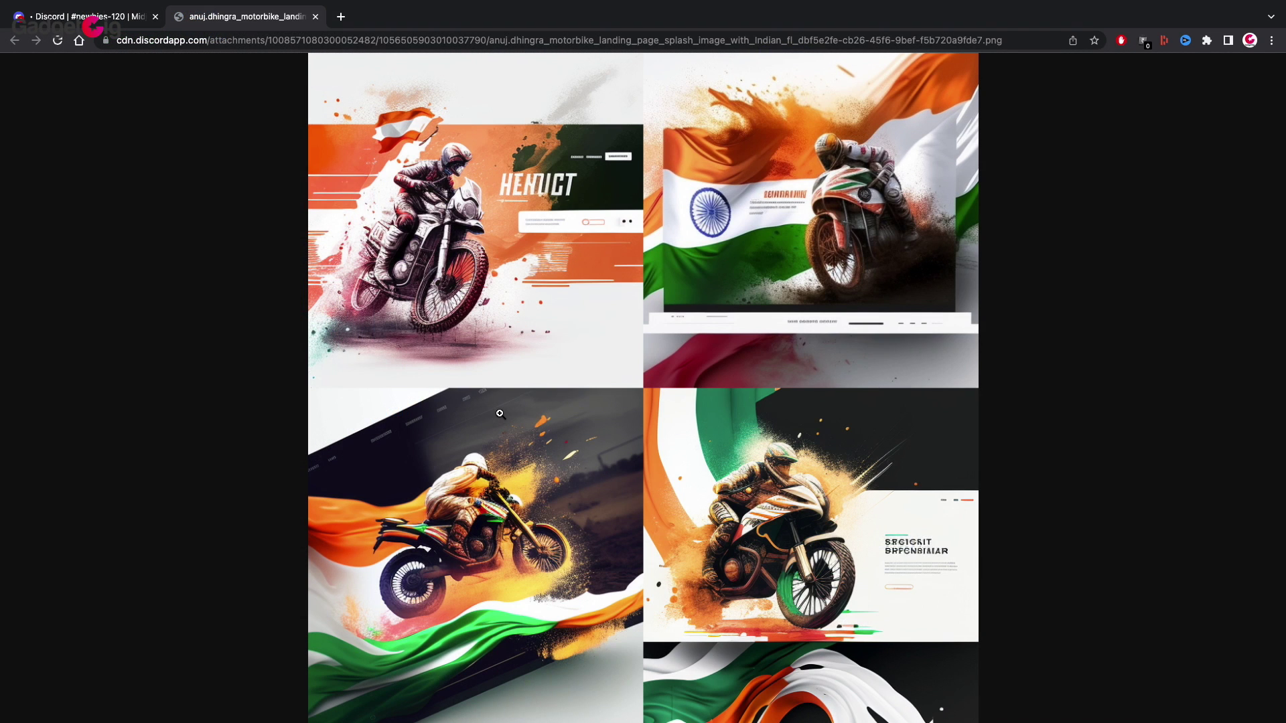
pyautogui.click(499, 413)
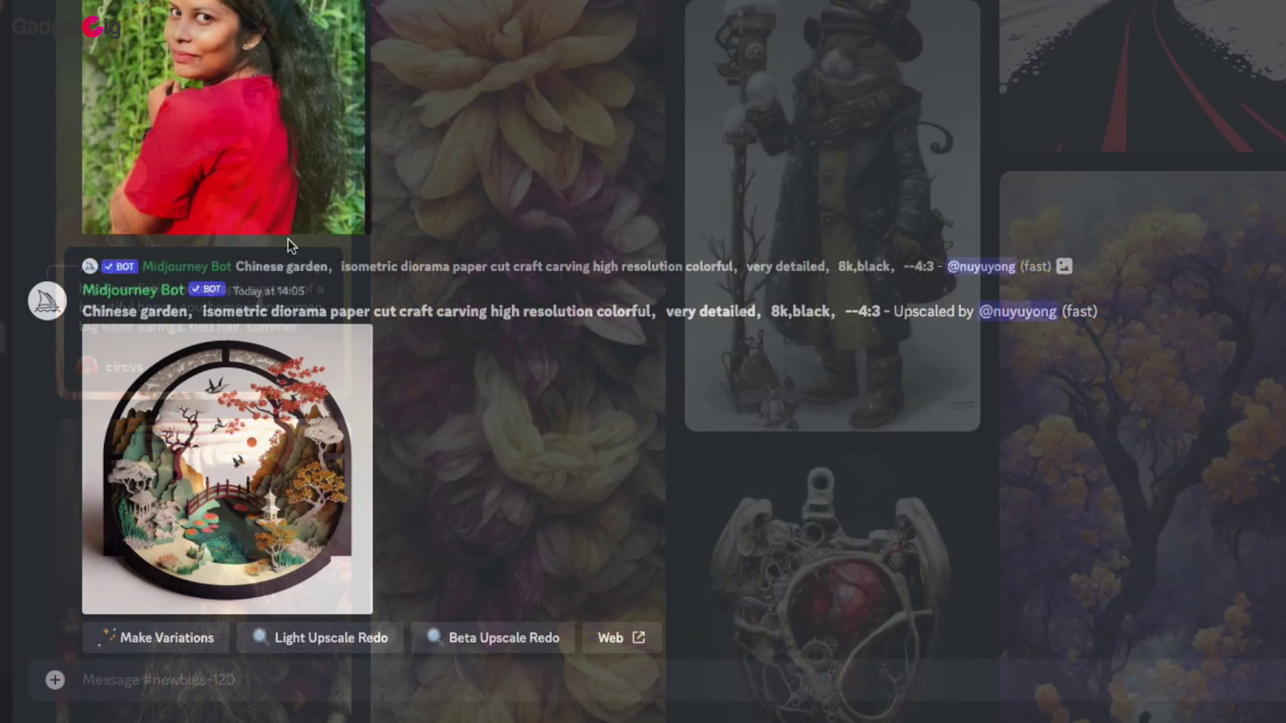
pyautogui.scroll(-7, 288, 243)
pyautogui.scroll(-6, 253, 270)
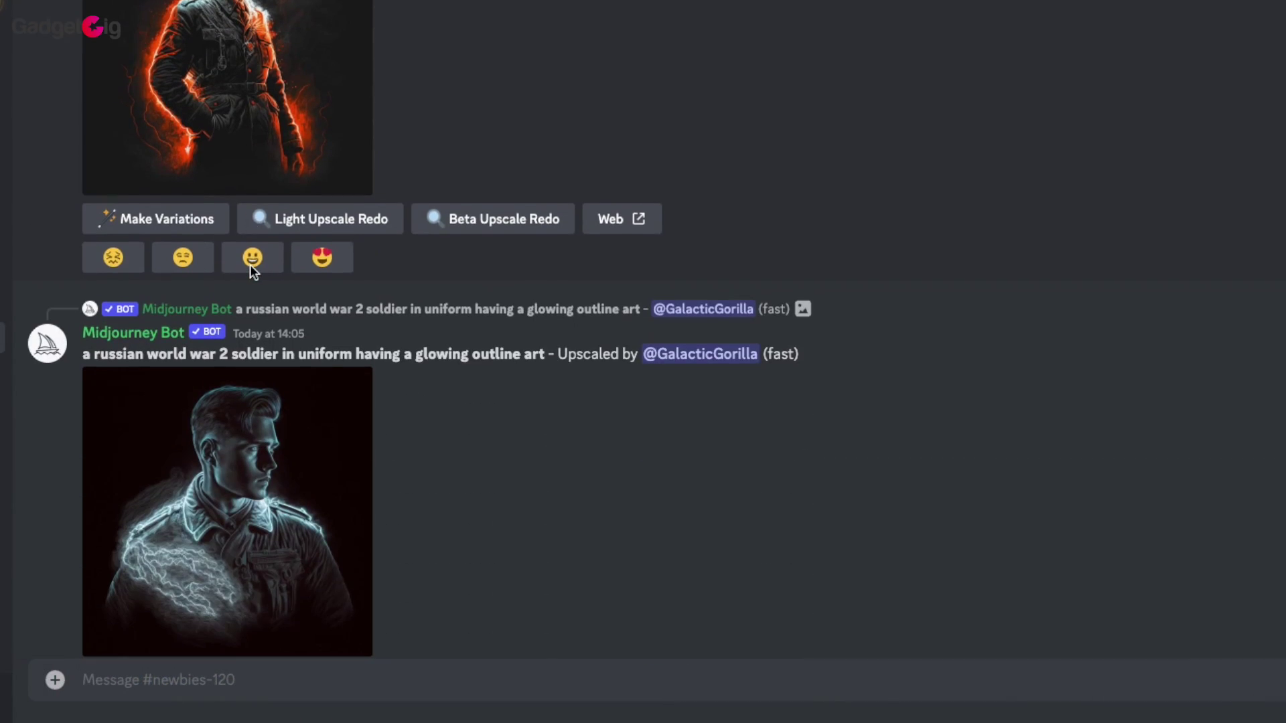
pyautogui.scroll(-5, 253, 271)
pyautogui.scroll(-5, 252, 267)
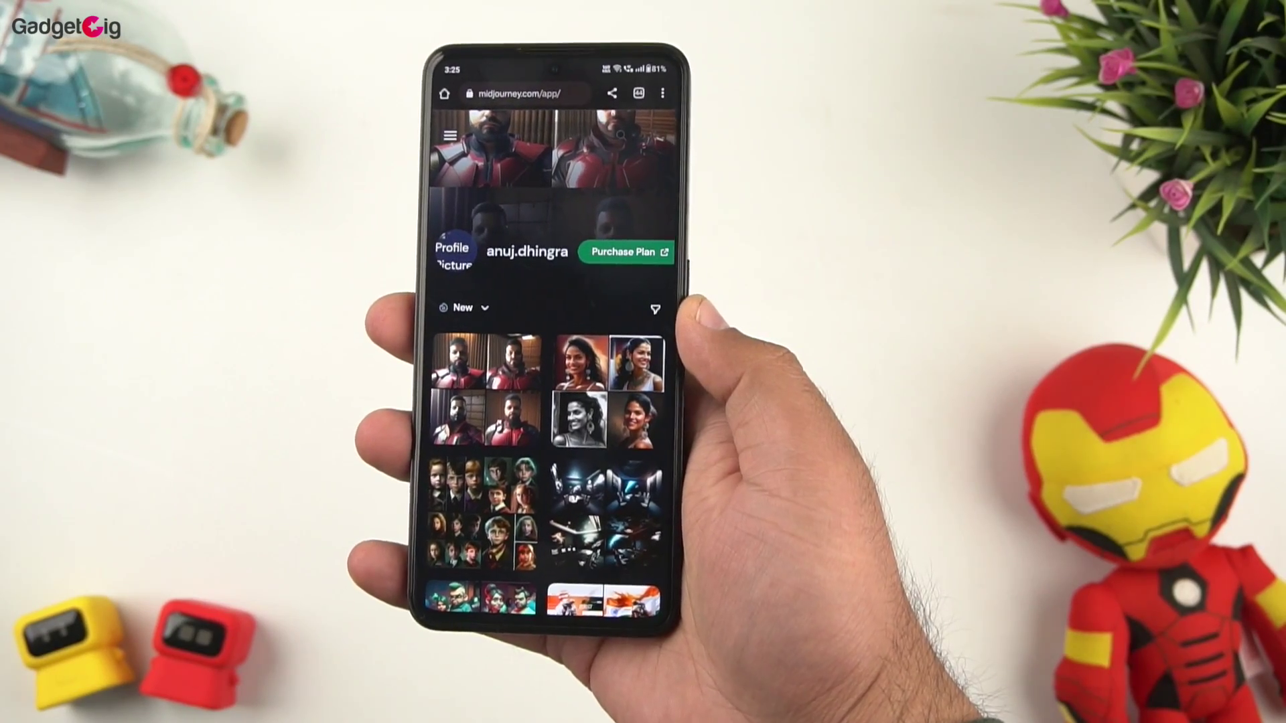
pyautogui.scroll(-3, 549, 402)
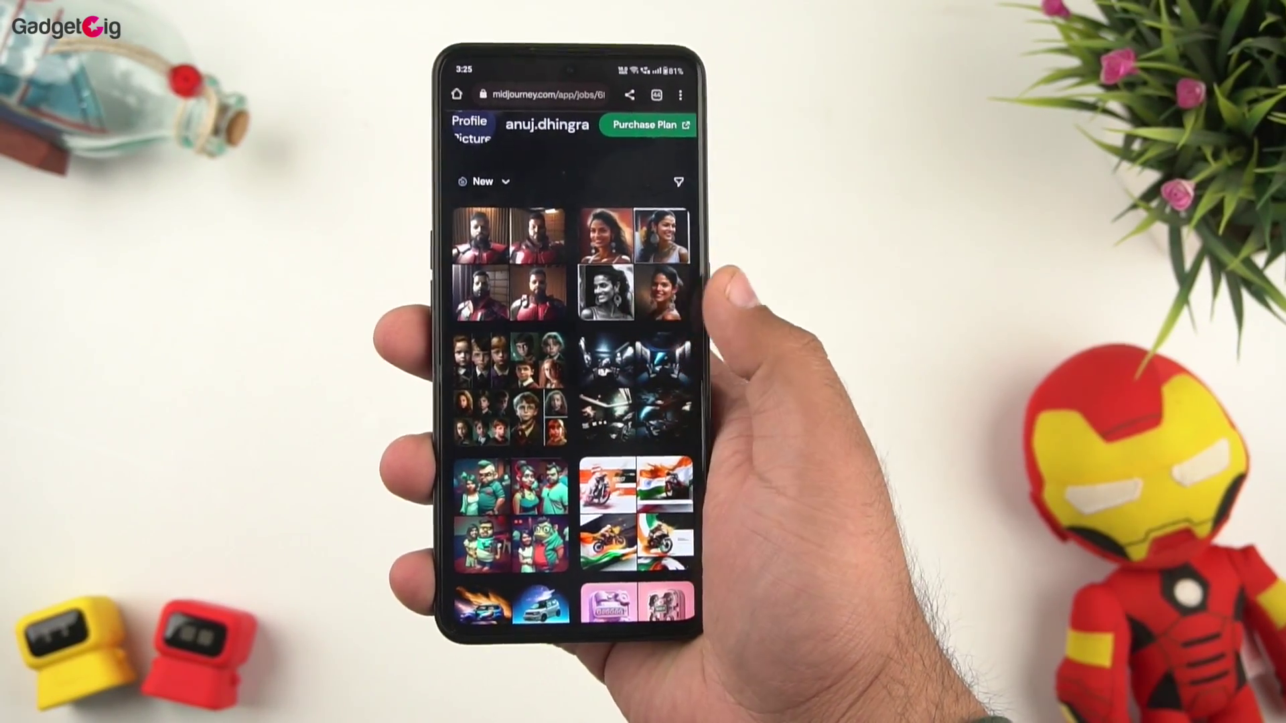
# Open the space conference room grid's job page
pyautogui.click(639, 378)
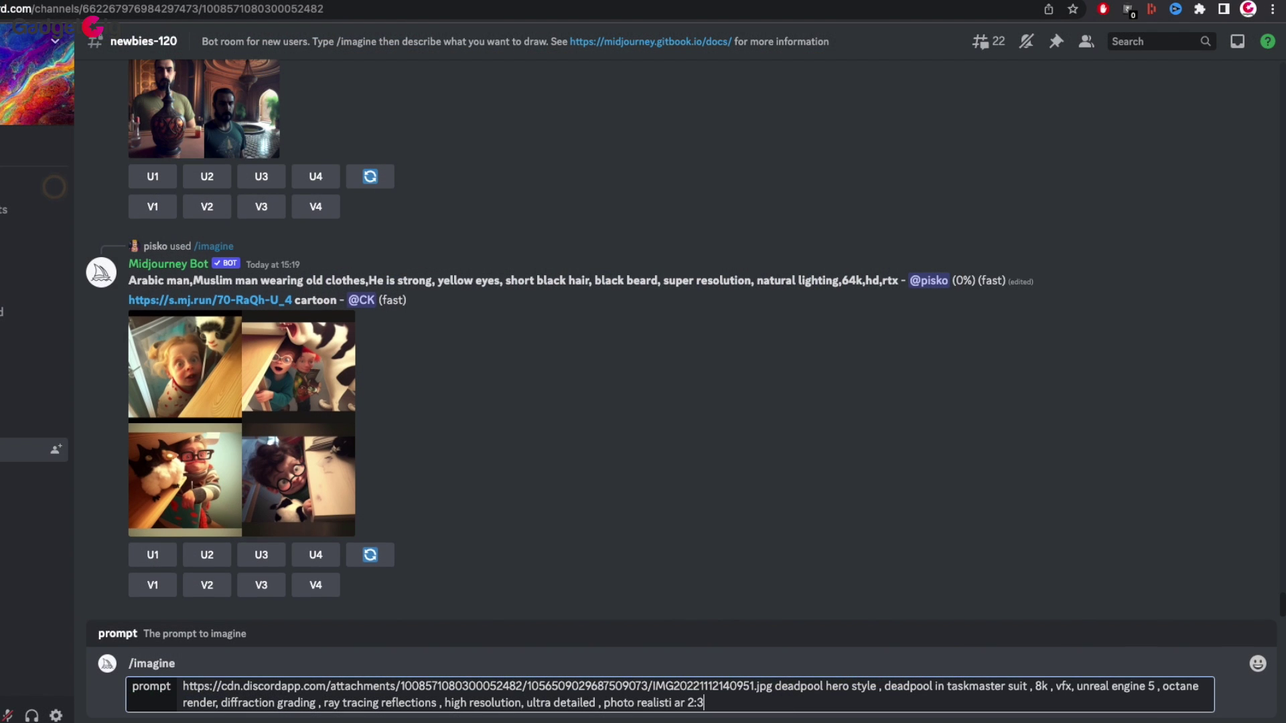
# Submit the pending /imagine prompt to the Midjourney bot
pyautogui.press('Return')
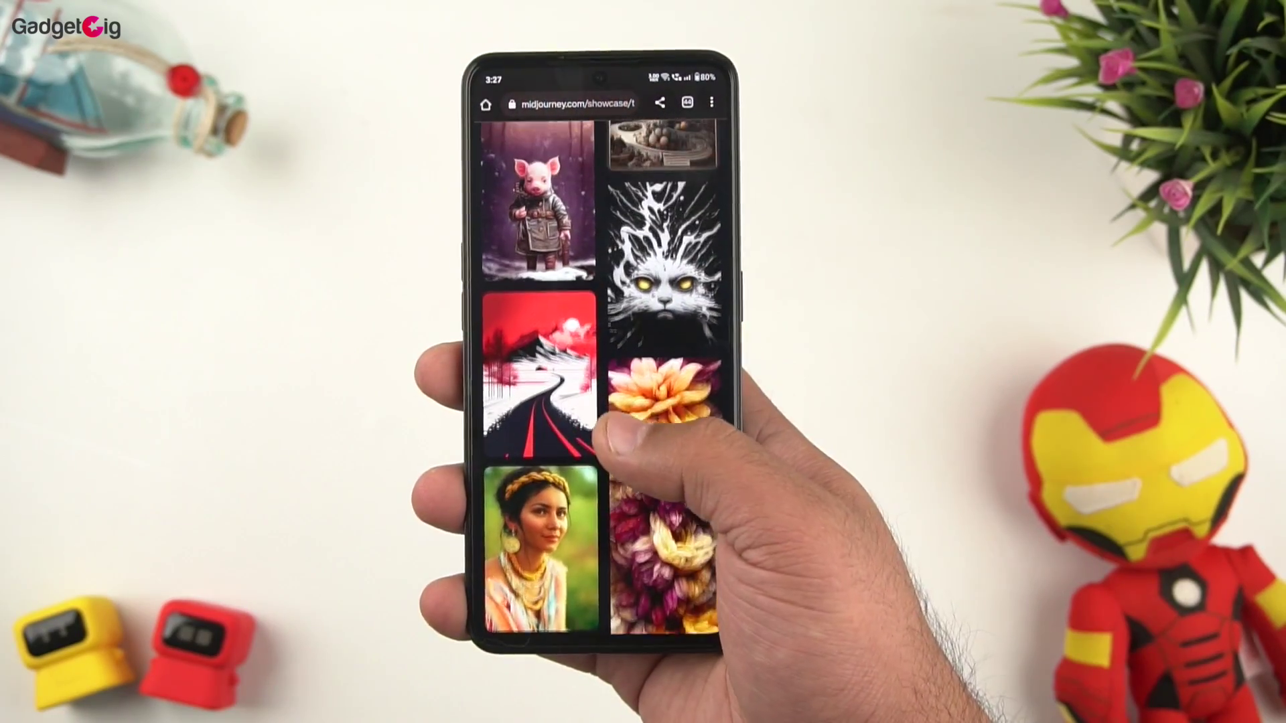
# Show the red road artwork from the showcase full-screen
pyautogui.click(539, 388)
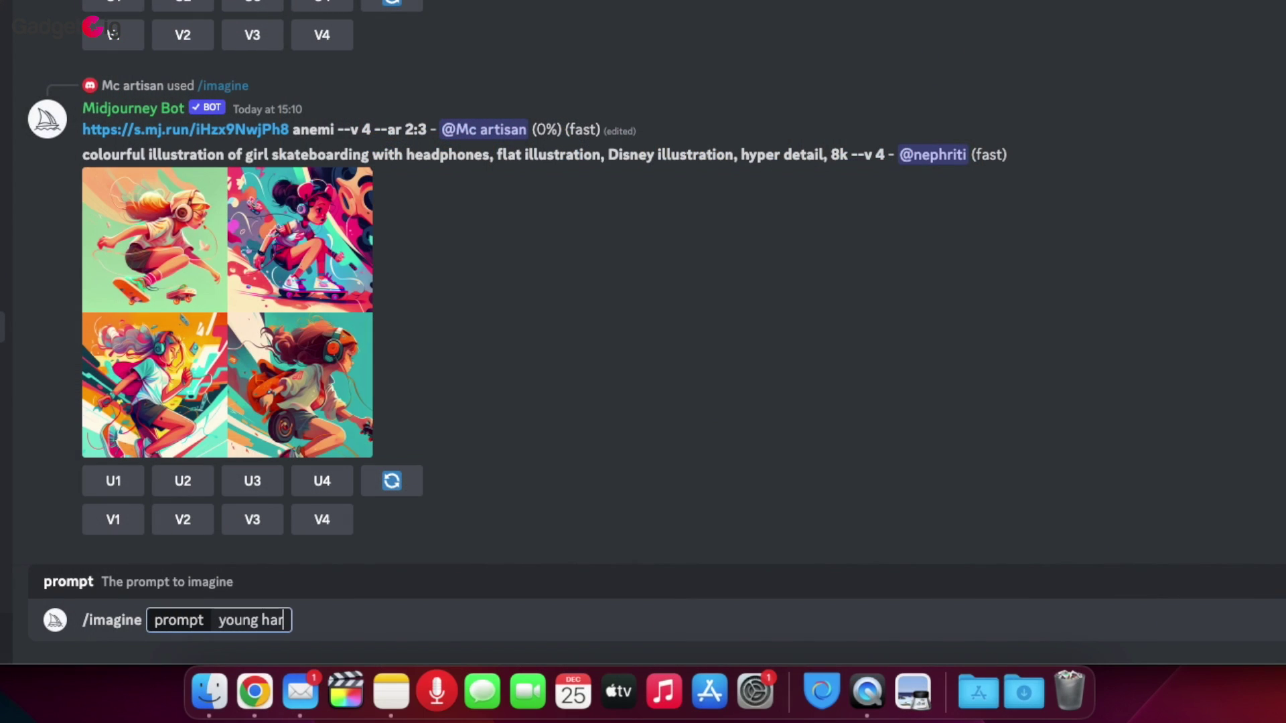
# Finish the /imagine prompt 'young harry potter characters' and send it to Midjourney
pyautogui.write('charact')
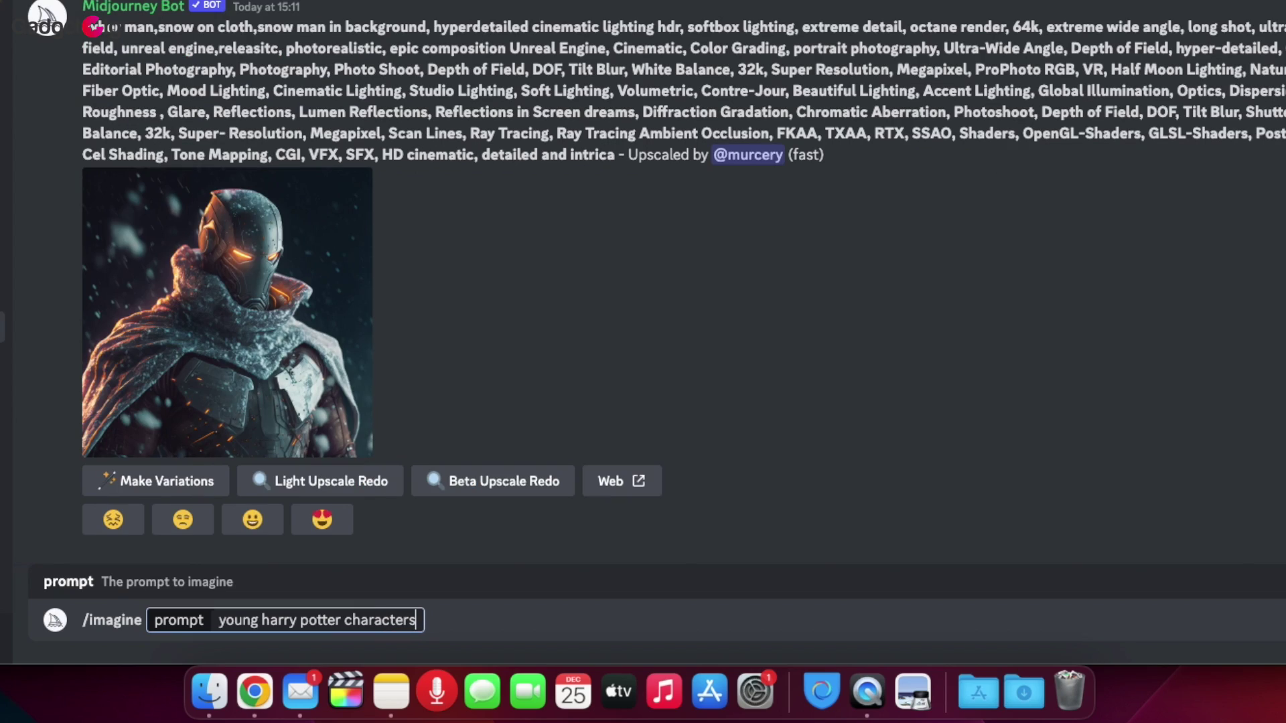
pyautogui.write('ers')
pyautogui.press('Return')
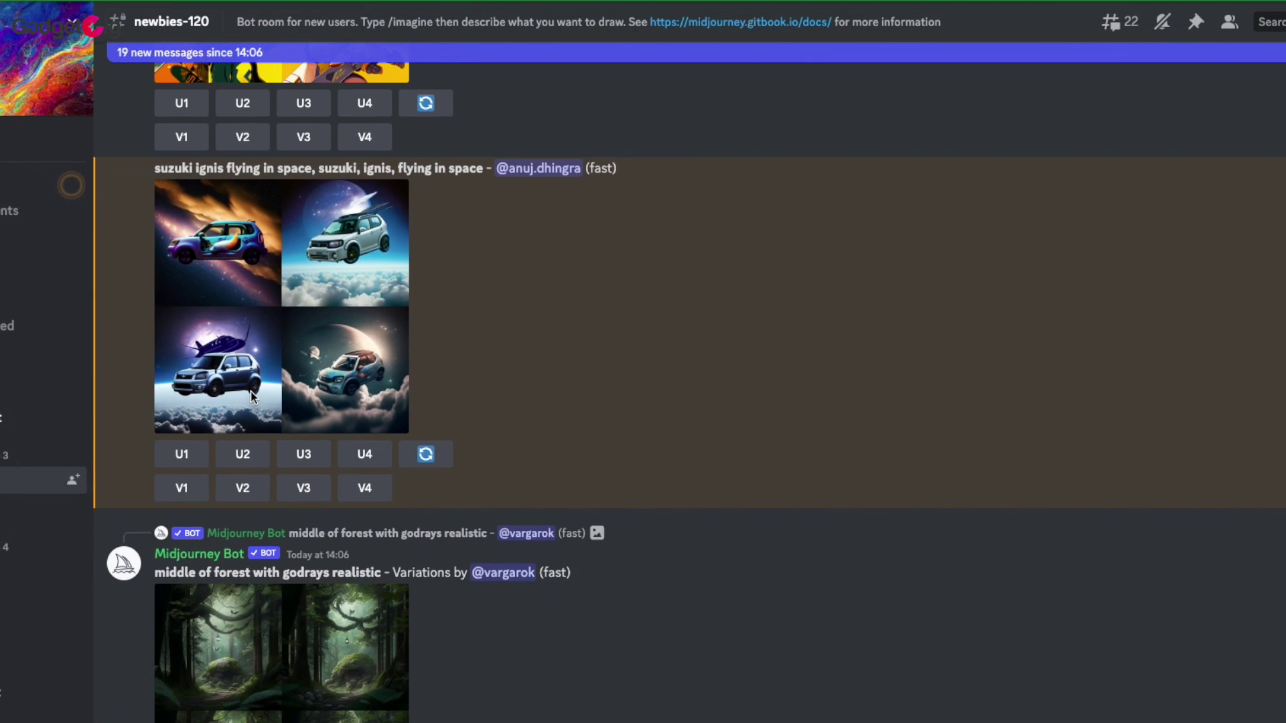
pyautogui.scroll(1, 233, 242)
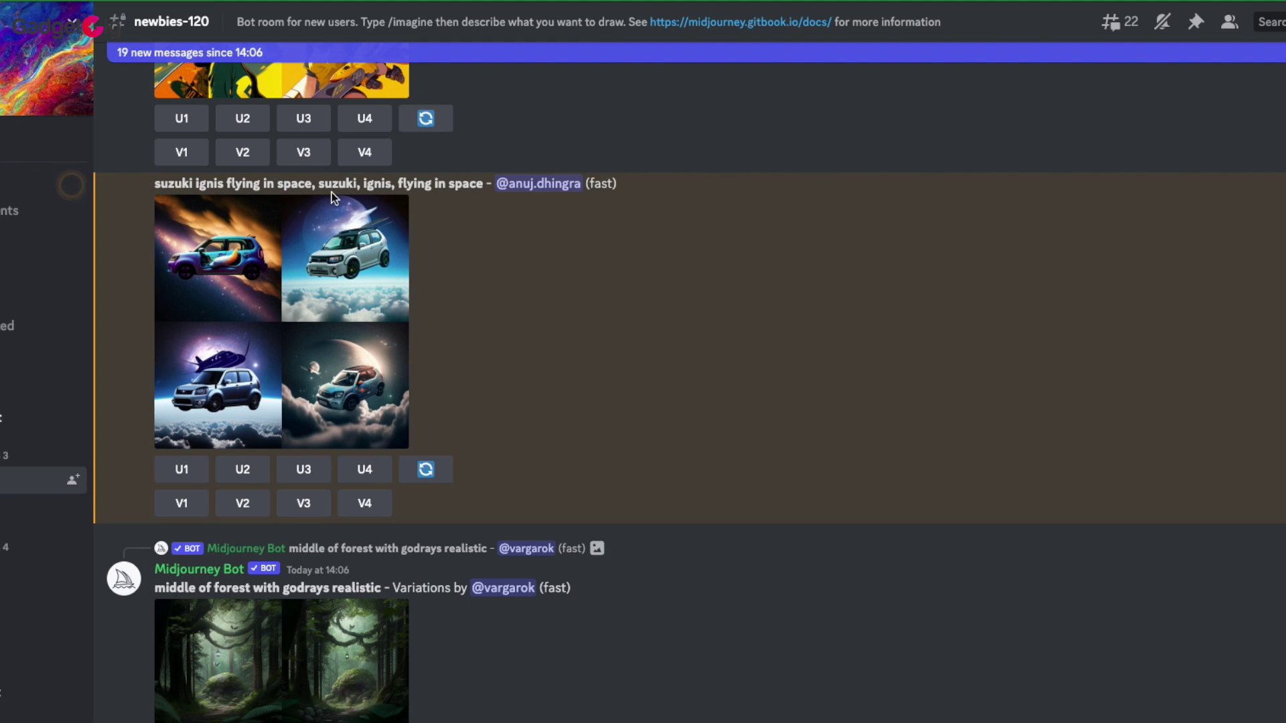